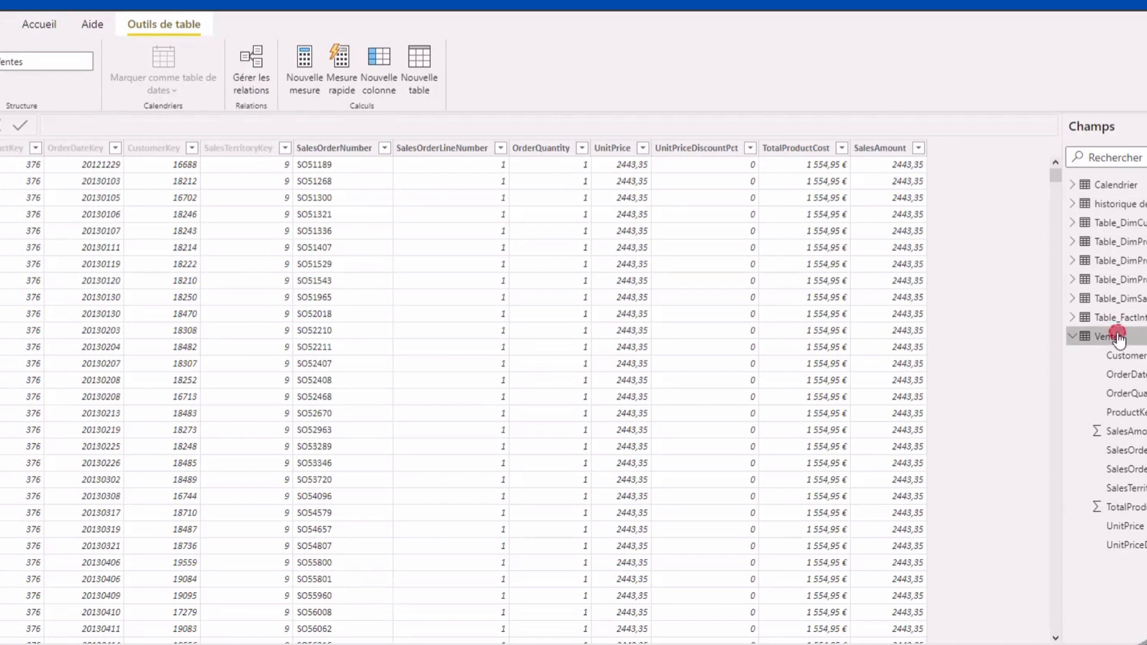
- Create a new measure in the Ventes table and name it Marge
mouse_move(1115, 337)
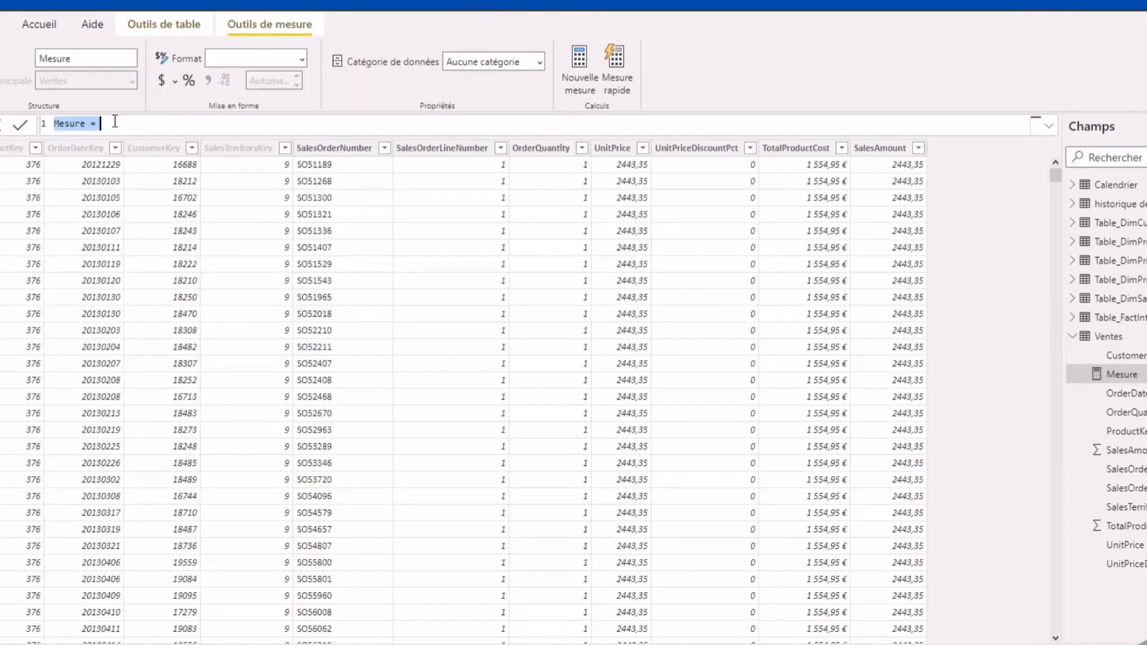
click(92, 126)
drag(91, 124, 57, 118)
text(Marge)
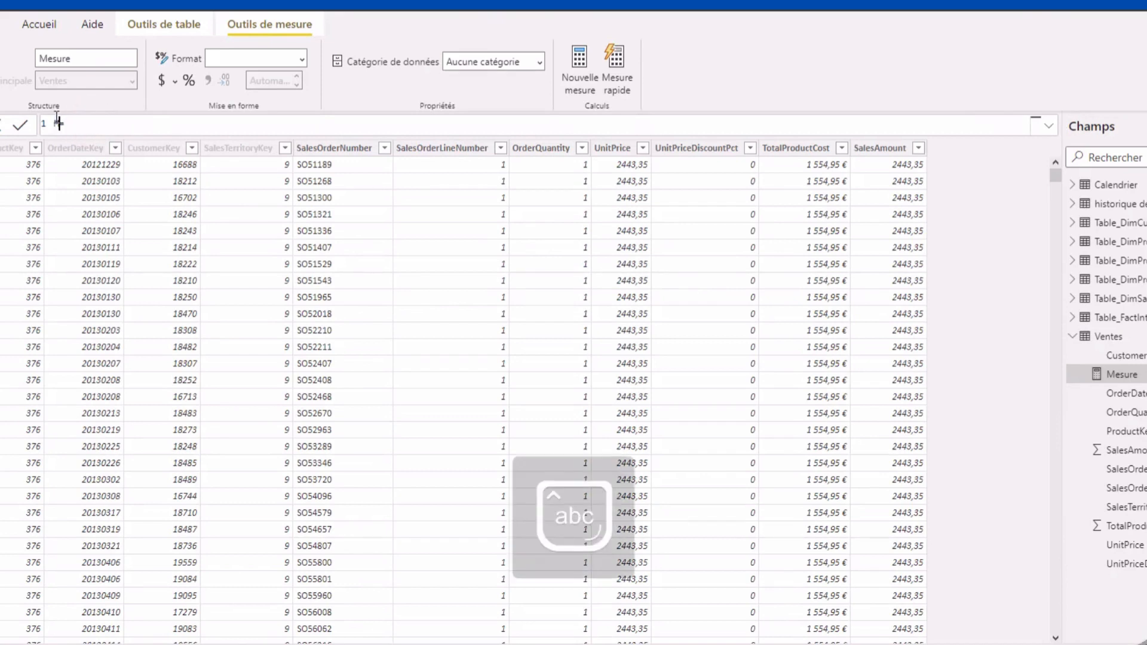
click(143, 130)
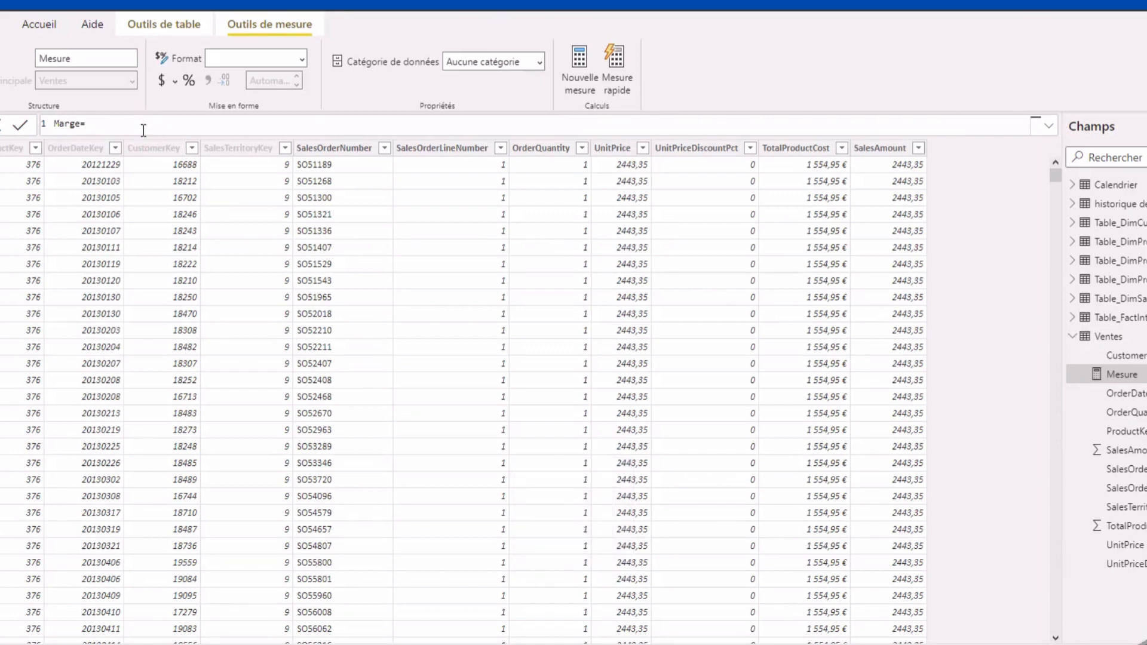
- Enter sum(Ventes[SalesAmount]) as the first term of the Marge formula
text(sum)
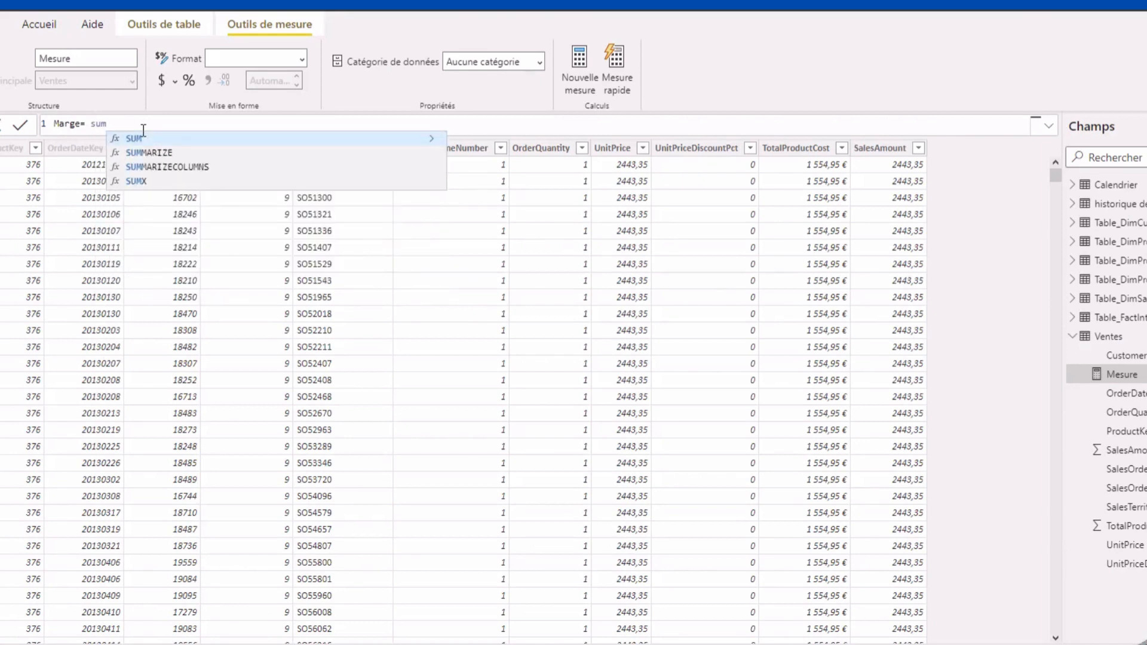
text(()
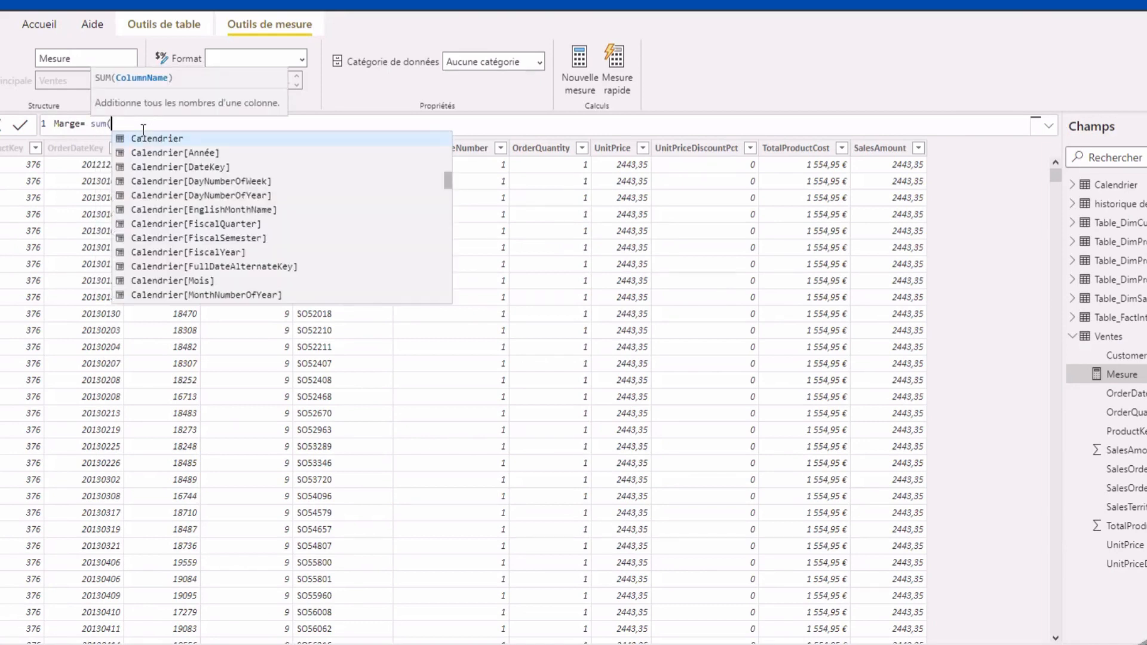
text())
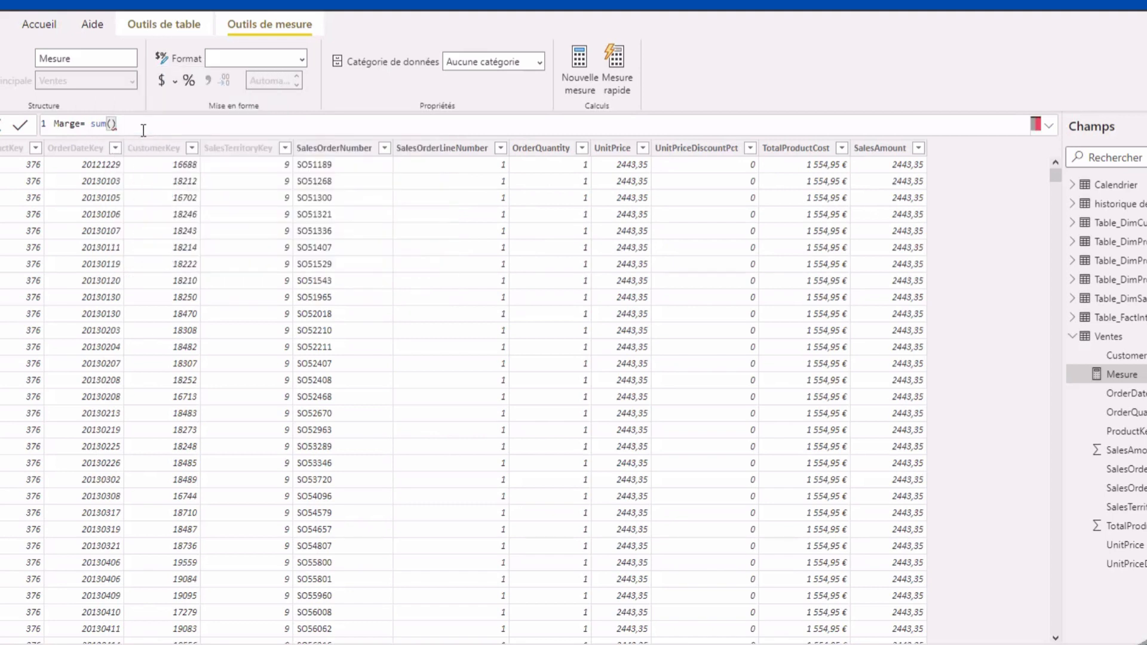
key(Left)
text(V)
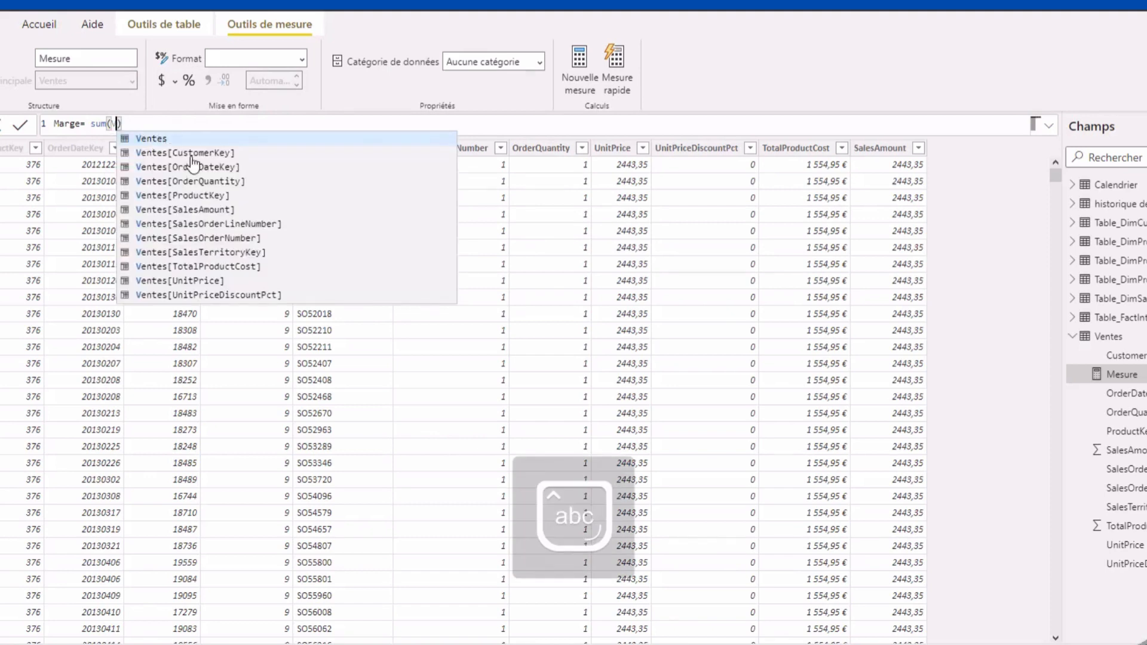
text(entes)
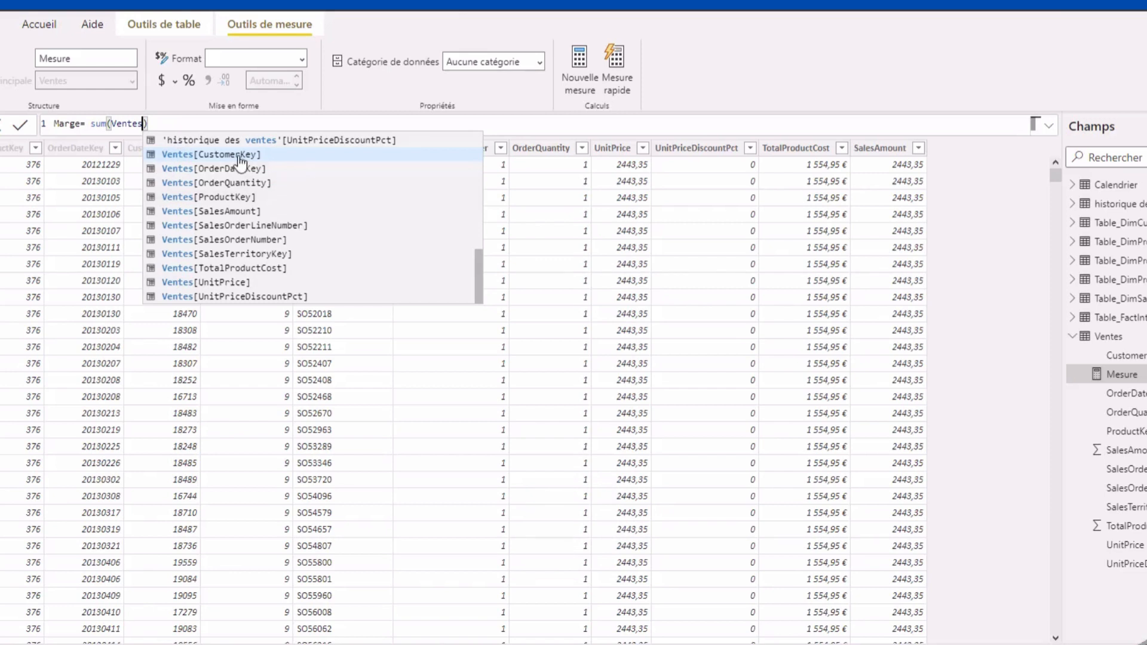
click(233, 212)
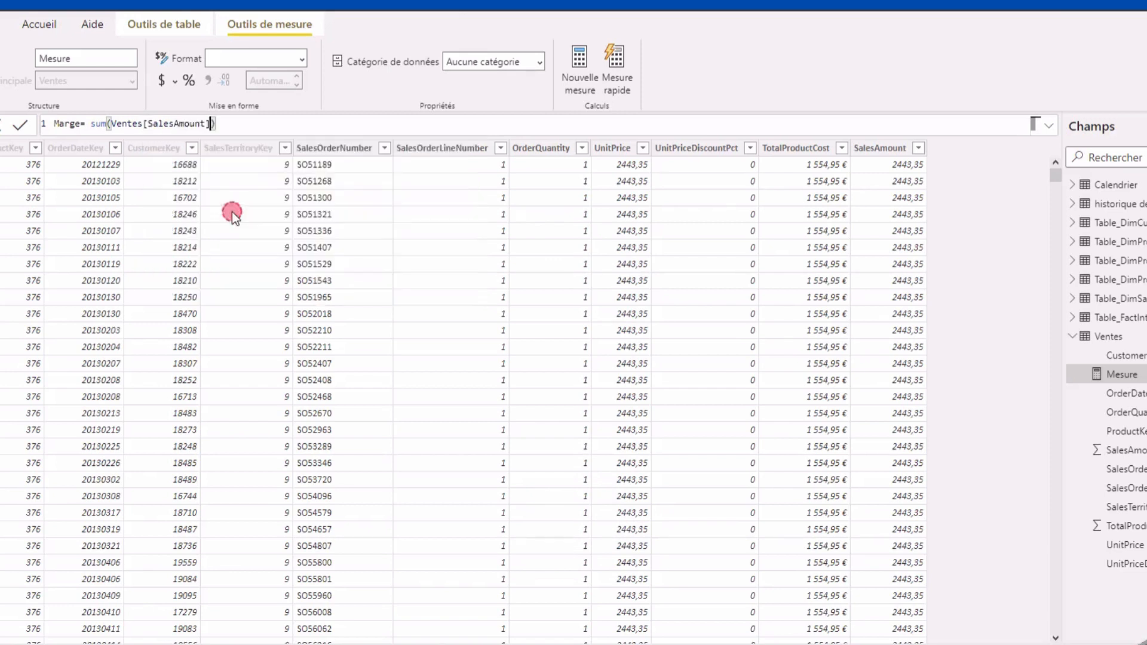
- Subtract sum(Ventes[TotalProductCost]) in the Marge formula and validate the measure
click(288, 130)
text(-sum)
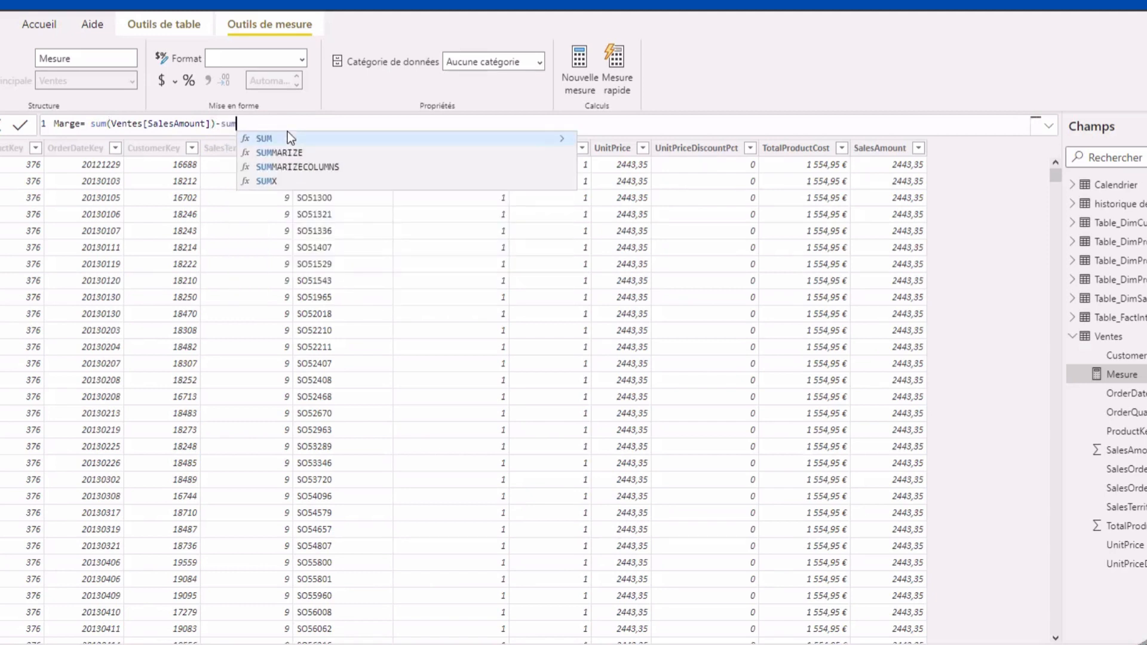
click(284, 129)
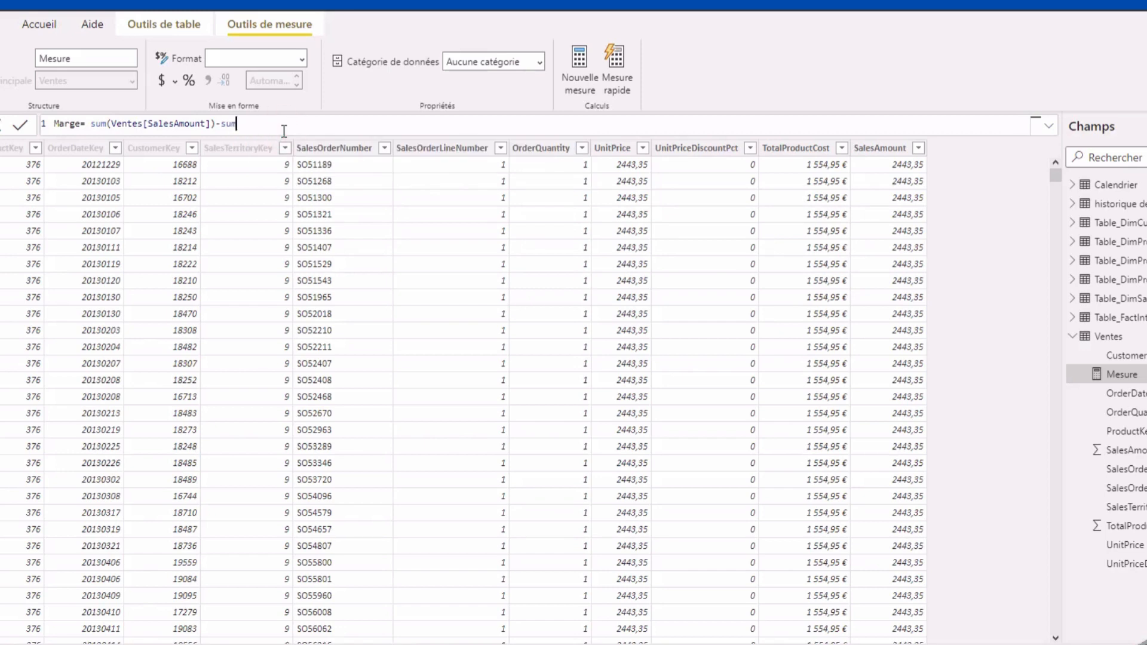
text(())
click(242, 123)
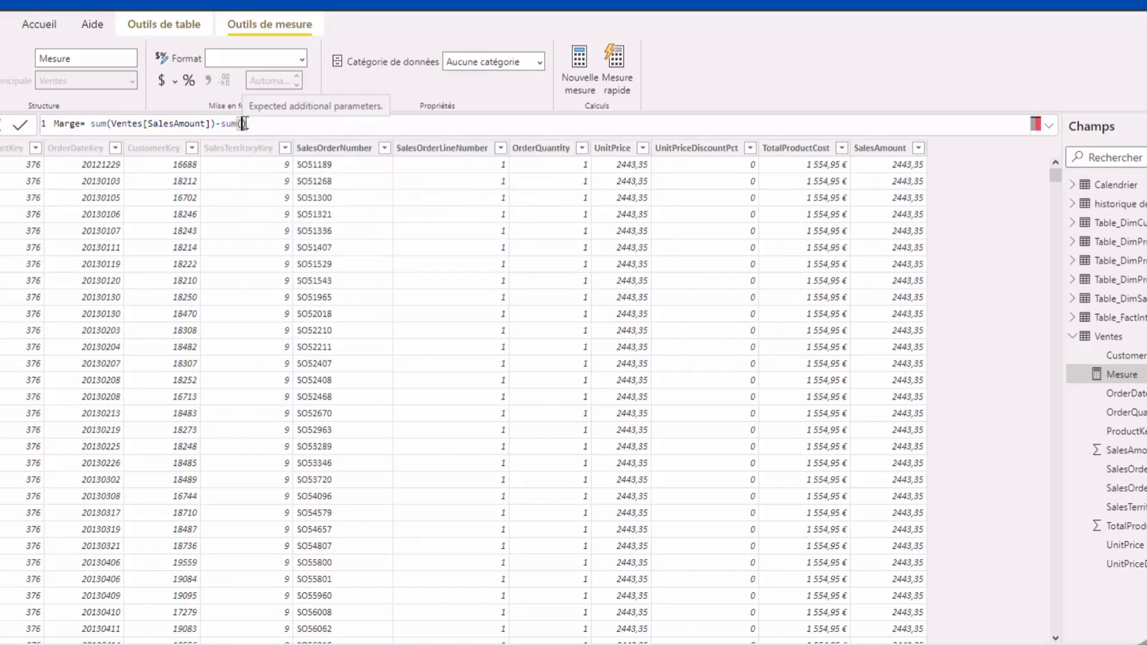
text(Ve)
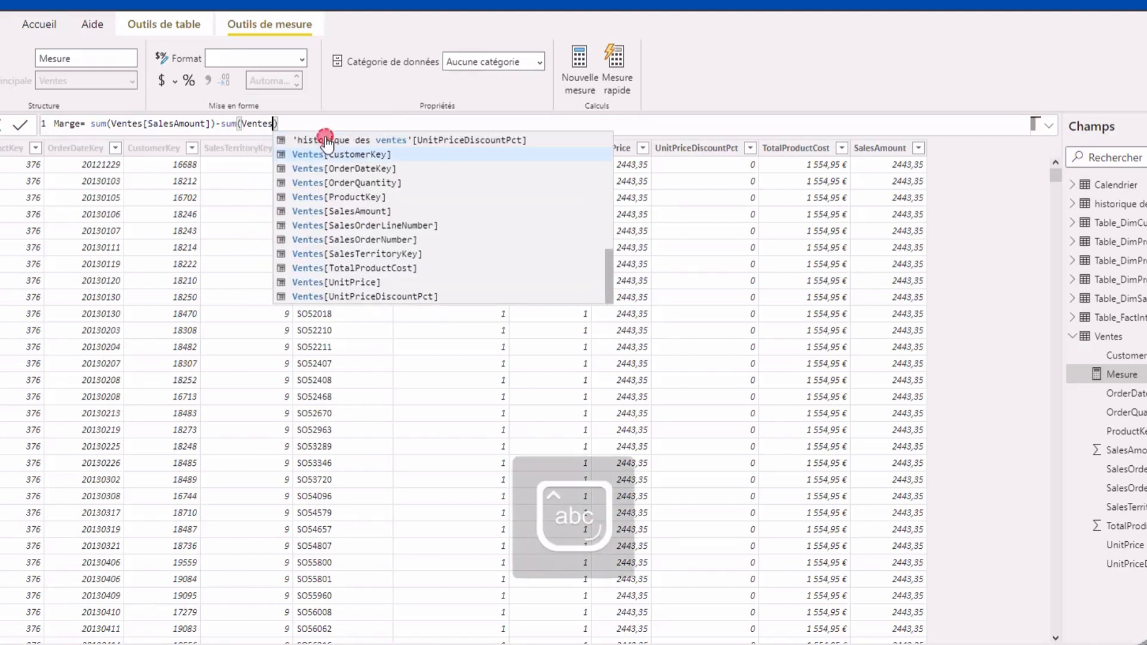
text(ntes)
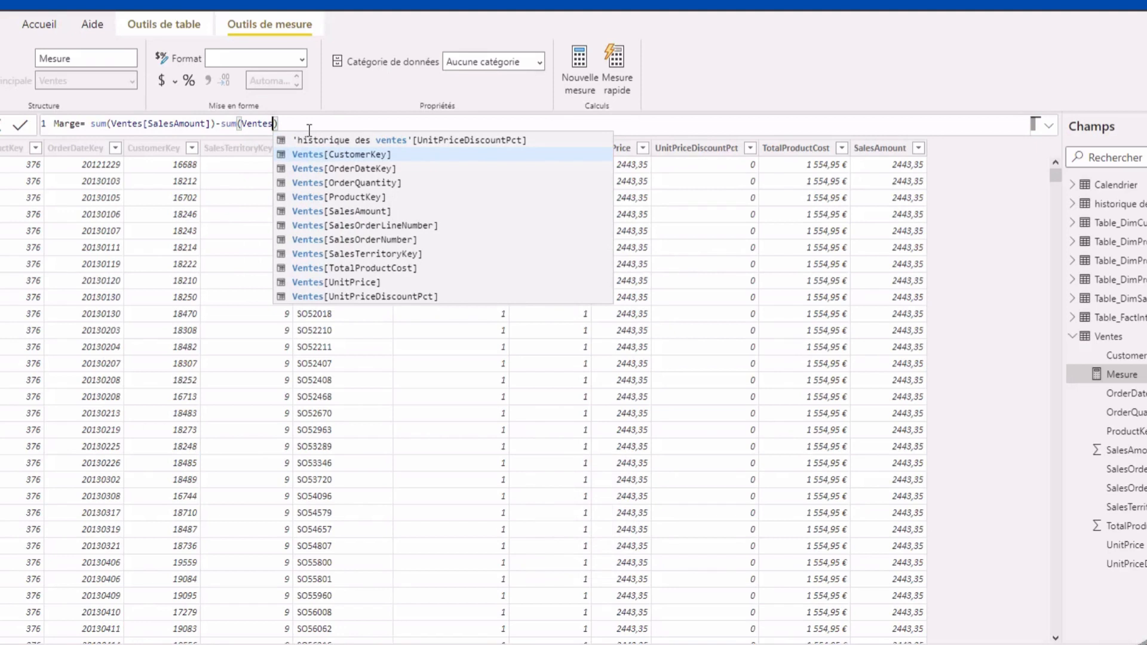
click(385, 269)
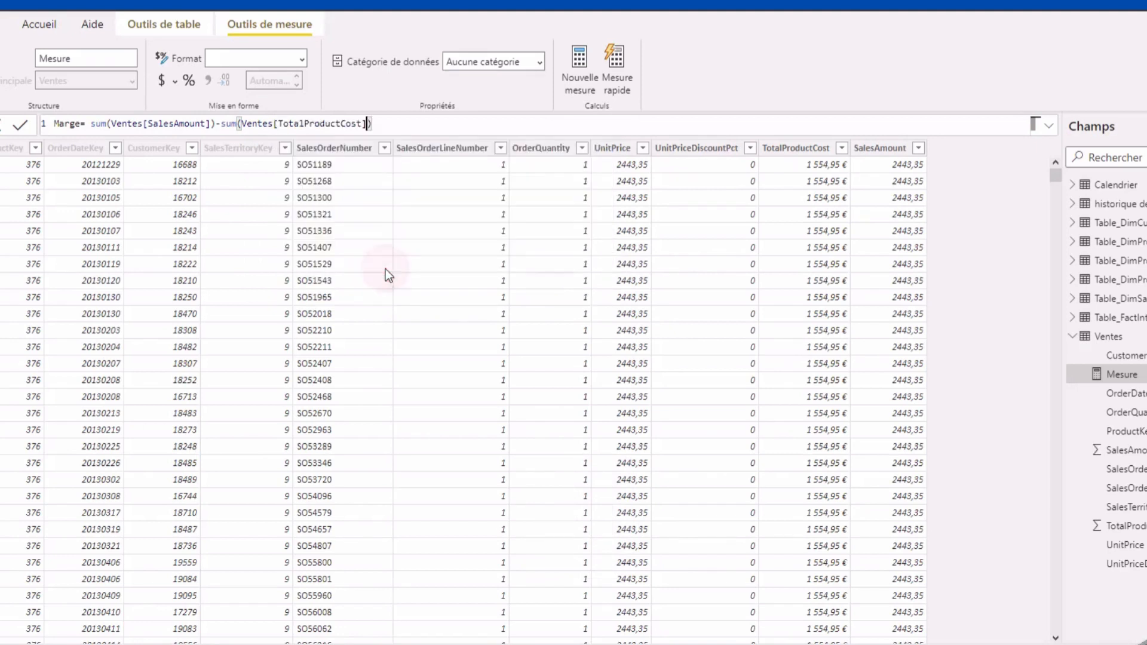
click(397, 120)
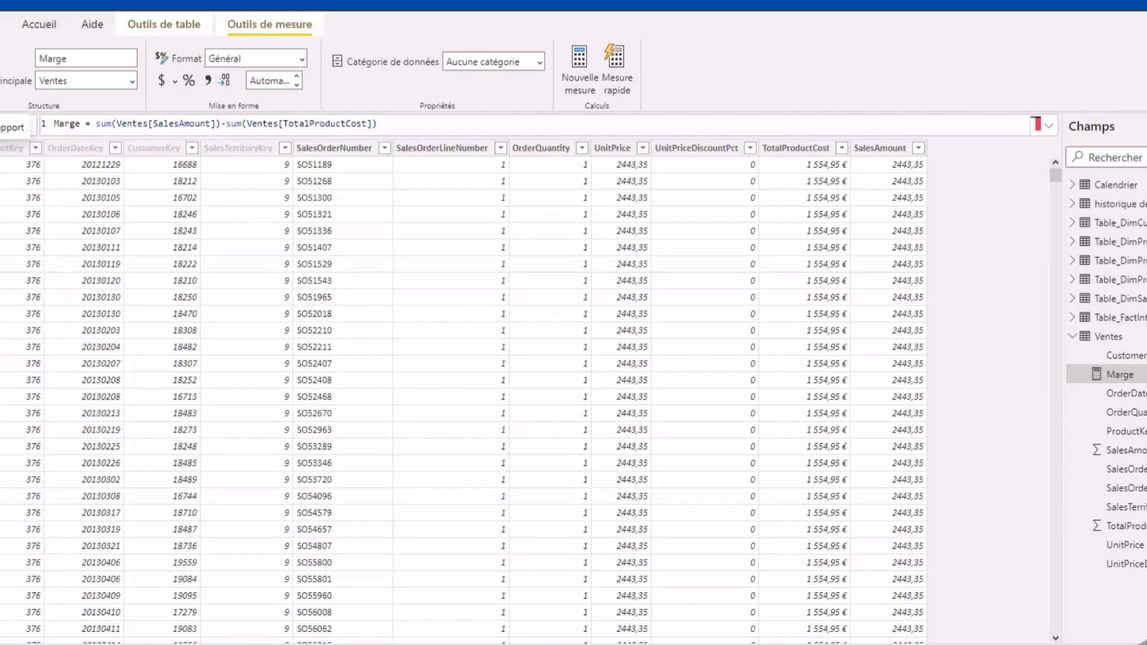
- Delete the nbr_categories column chart from the report page and expand the visualizations list
click(2, 121)
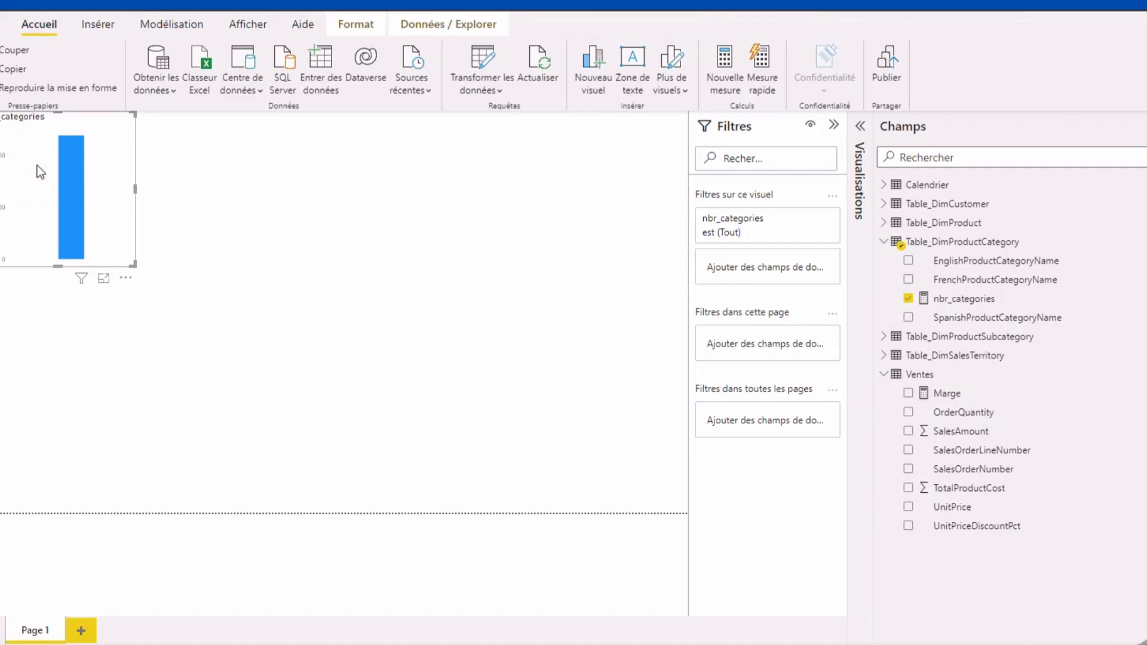
key(Delete)
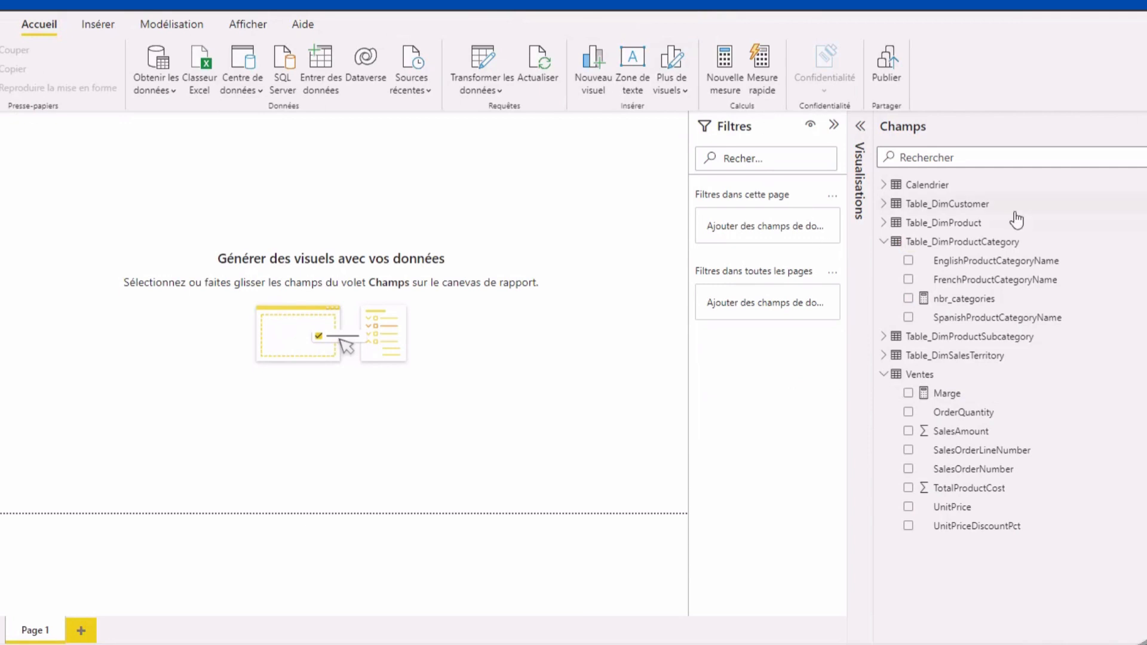
click(917, 375)
click(911, 400)
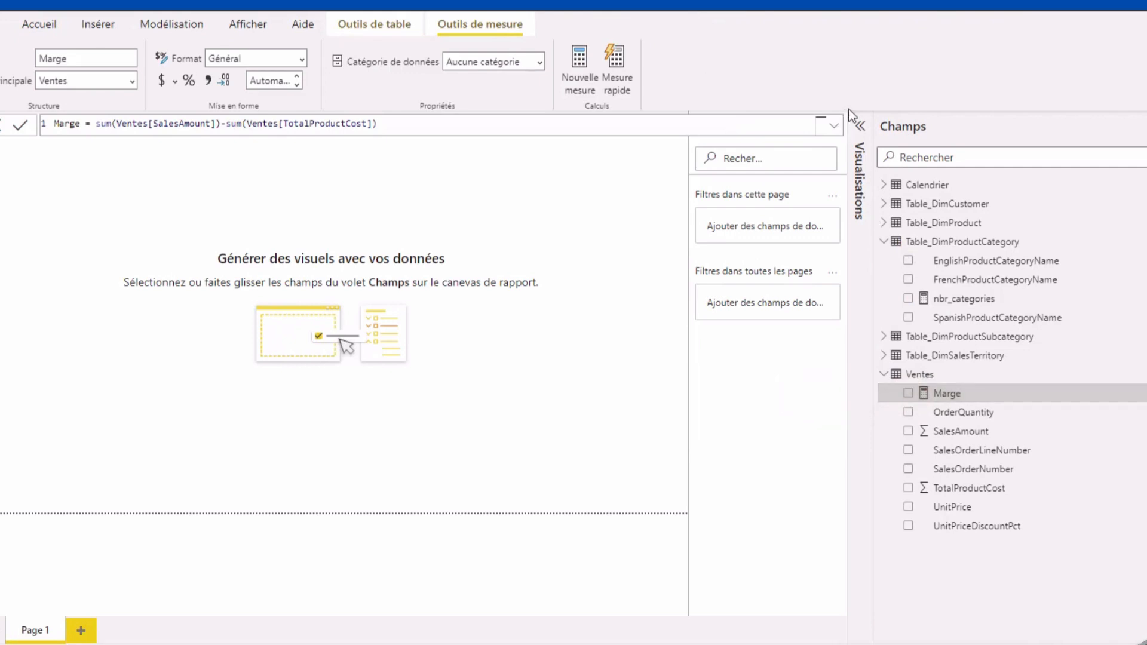
click(861, 128)
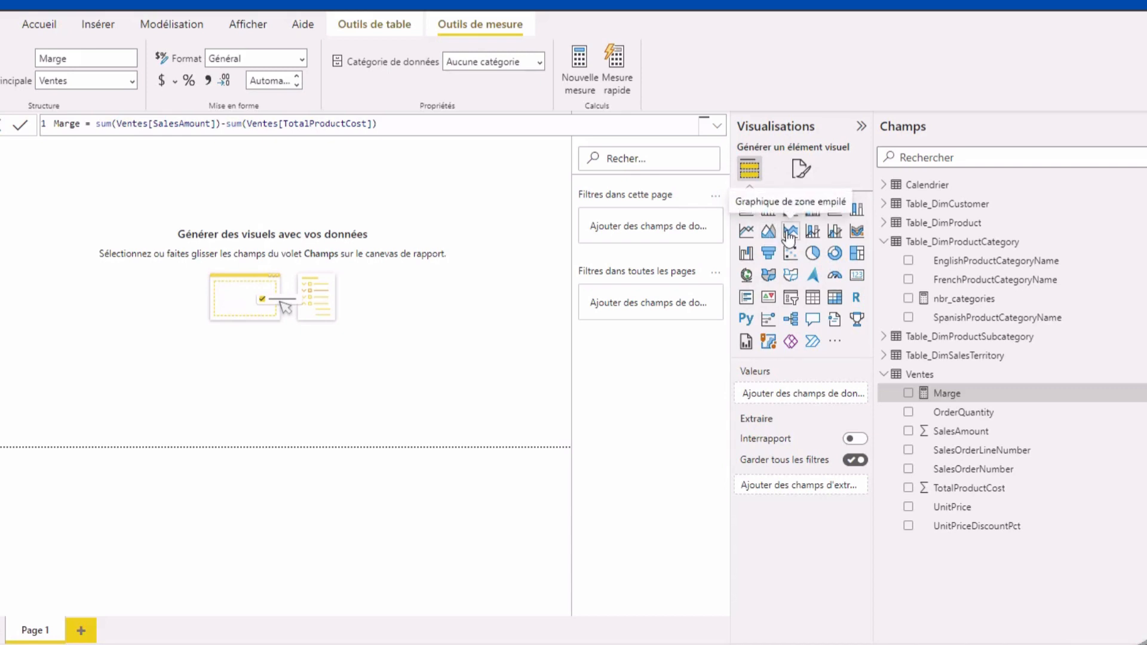
- Try to display the Marge measure in an area chart, and delete that chart
click(768, 232)
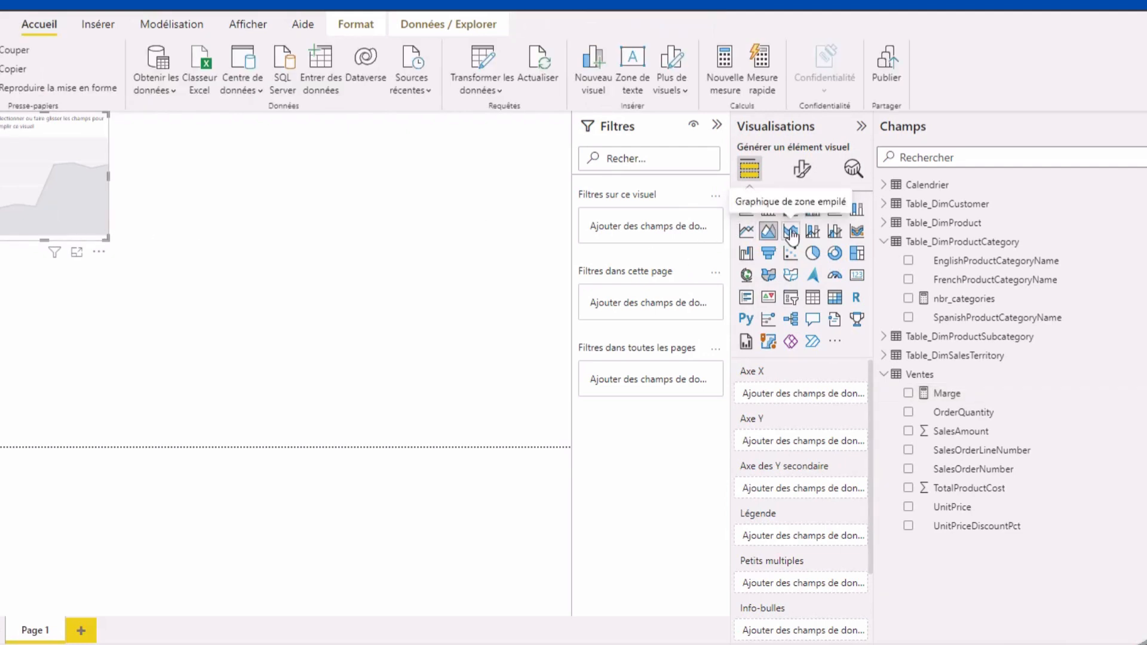
click(908, 393)
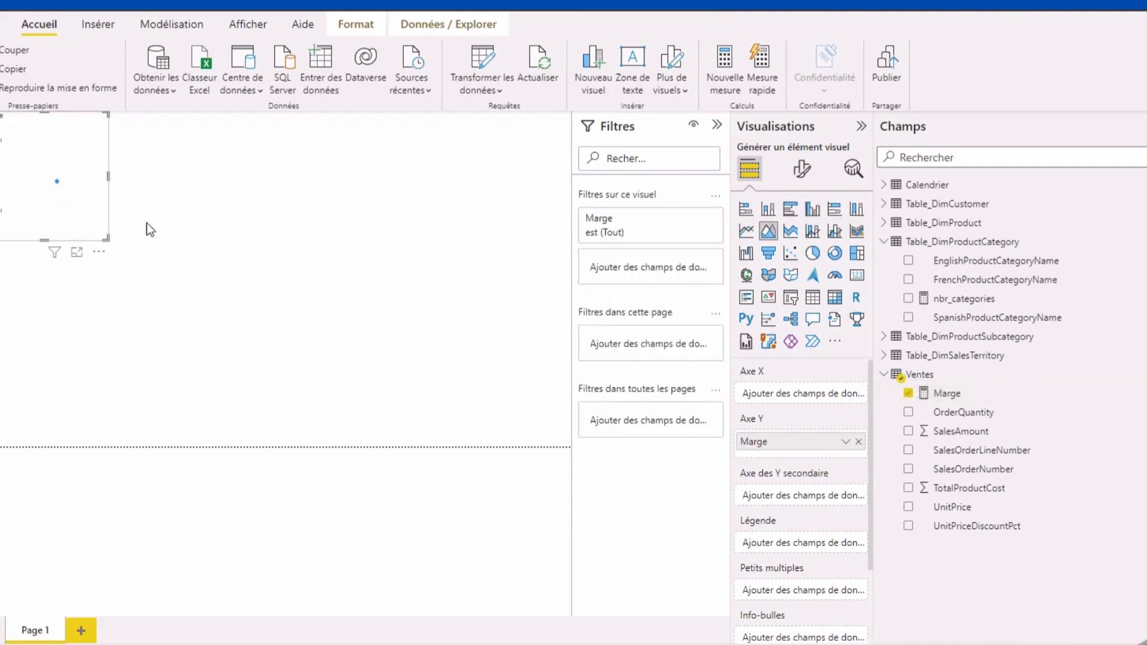
click(66, 195)
key(Delete)
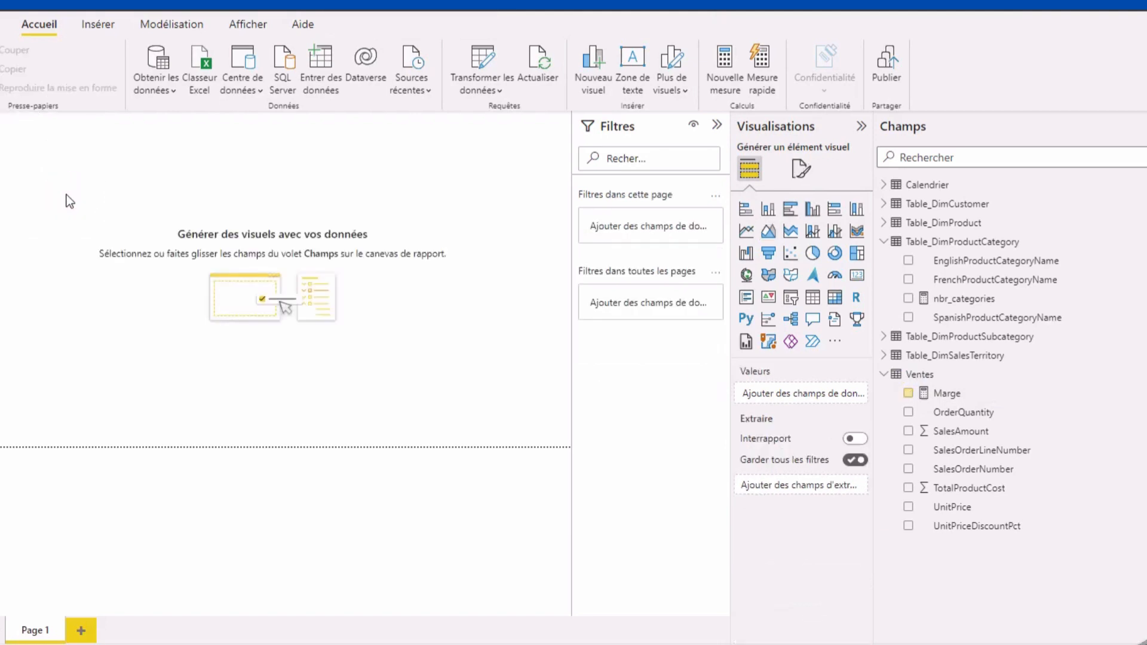
- Insert an empty table visual on the report page, move it inward and enlarge it in width and height
click(817, 299)
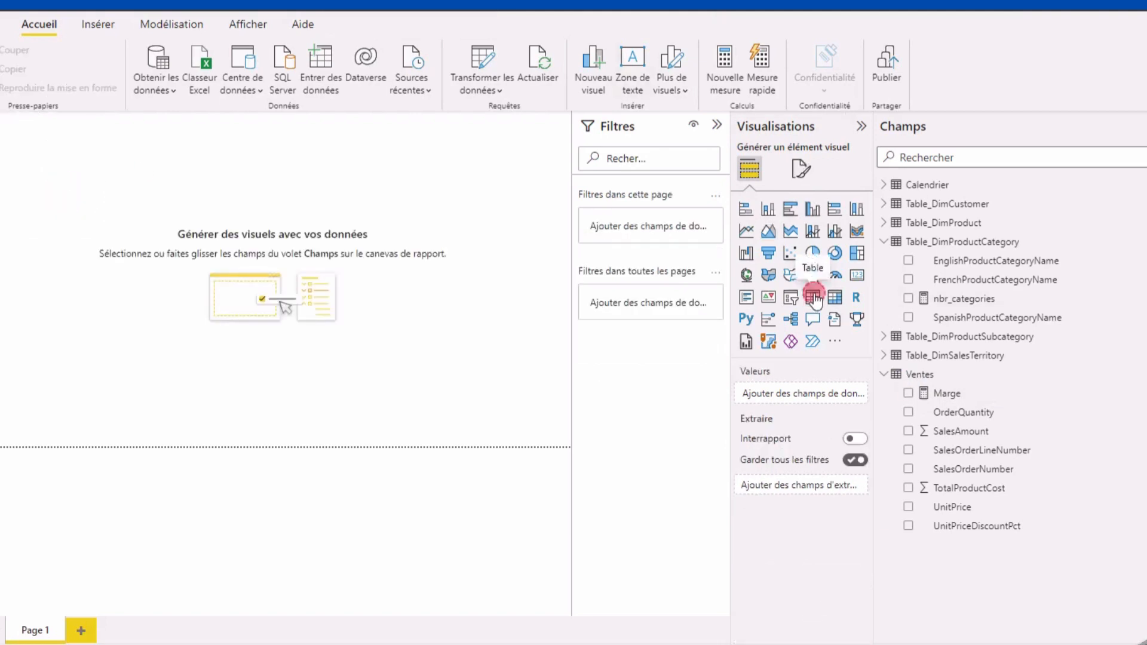
drag(34, 127, 115, 142)
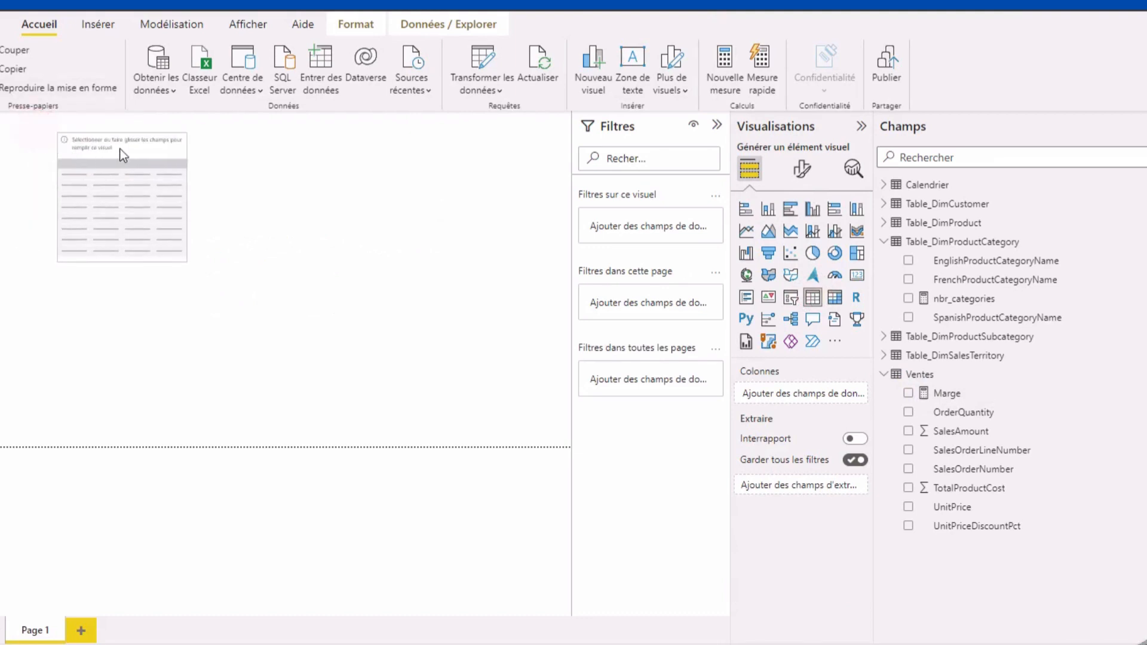
drag(187, 193, 430, 218)
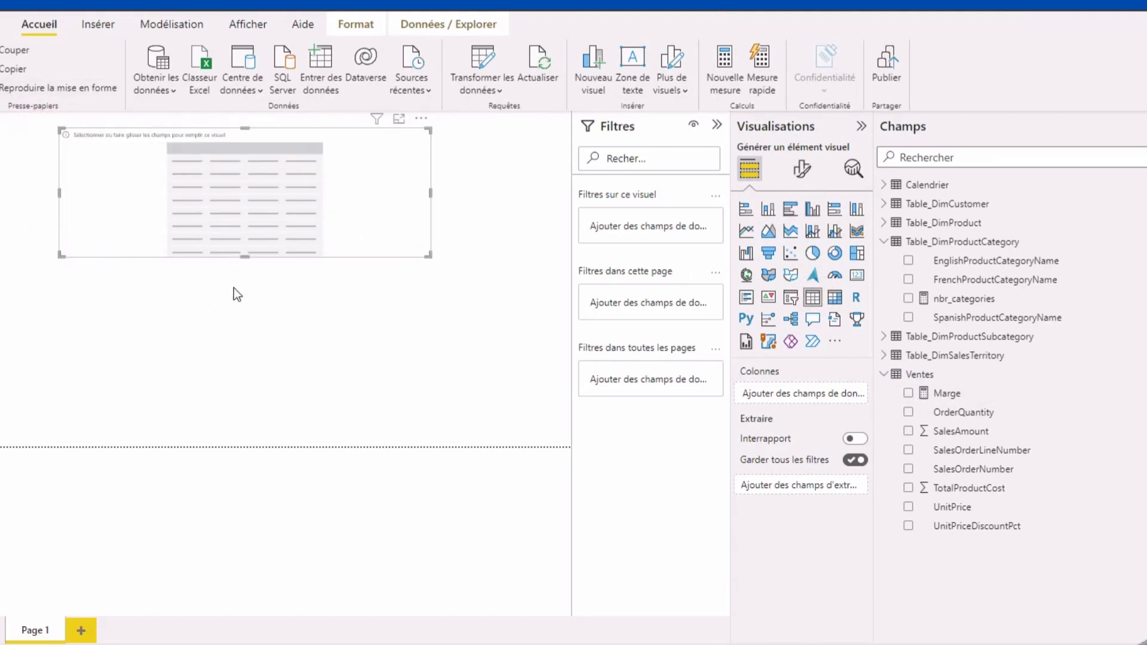
drag(249, 267, 281, 390)
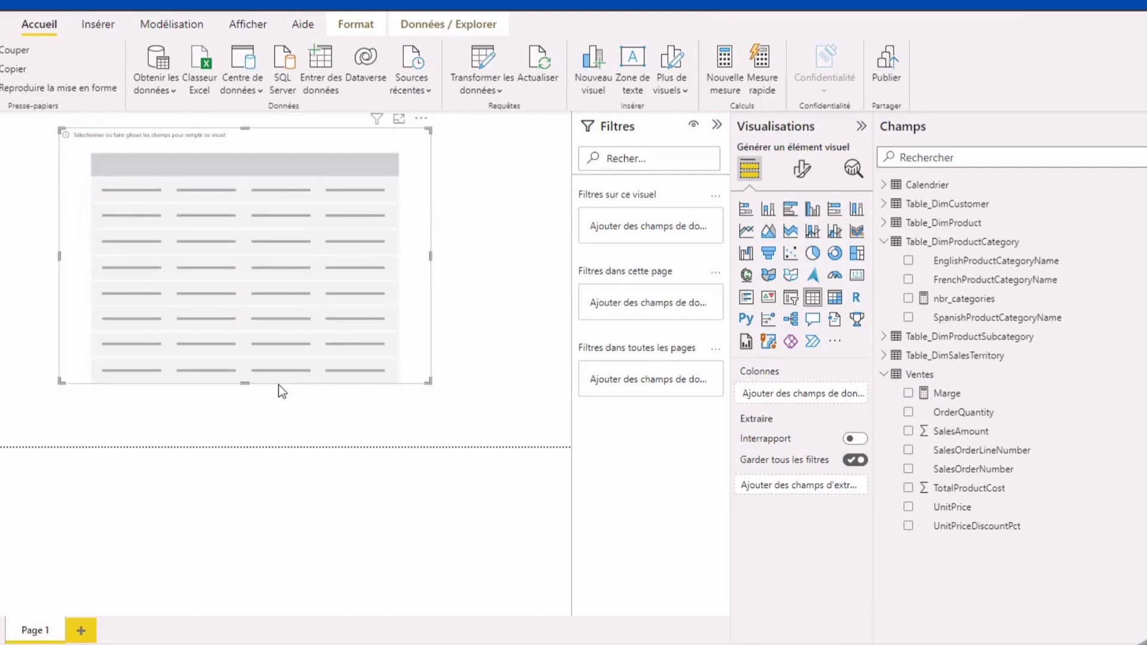
- Add the Marge measure to the table visual and widen the visual a little further
click(907, 393)
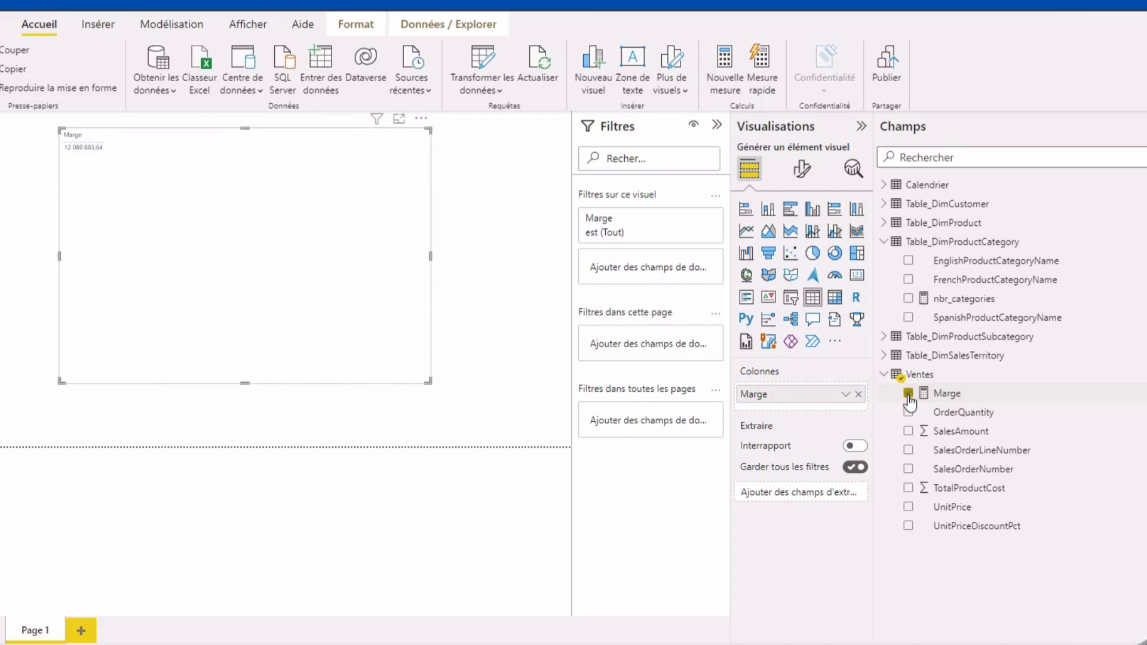
click(87, 147)
drag(430, 256, 483, 257)
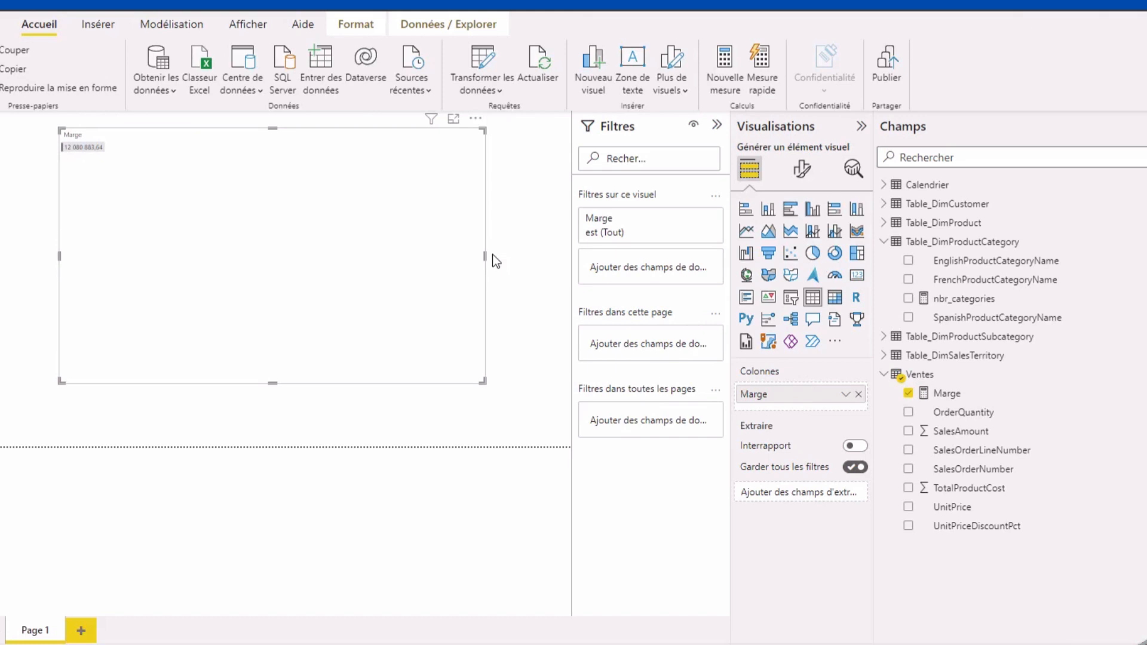
- Examine the formulas of the Marge and nbr_categories measures in the data view, and return to the report
click(954, 394)
click(2, 159)
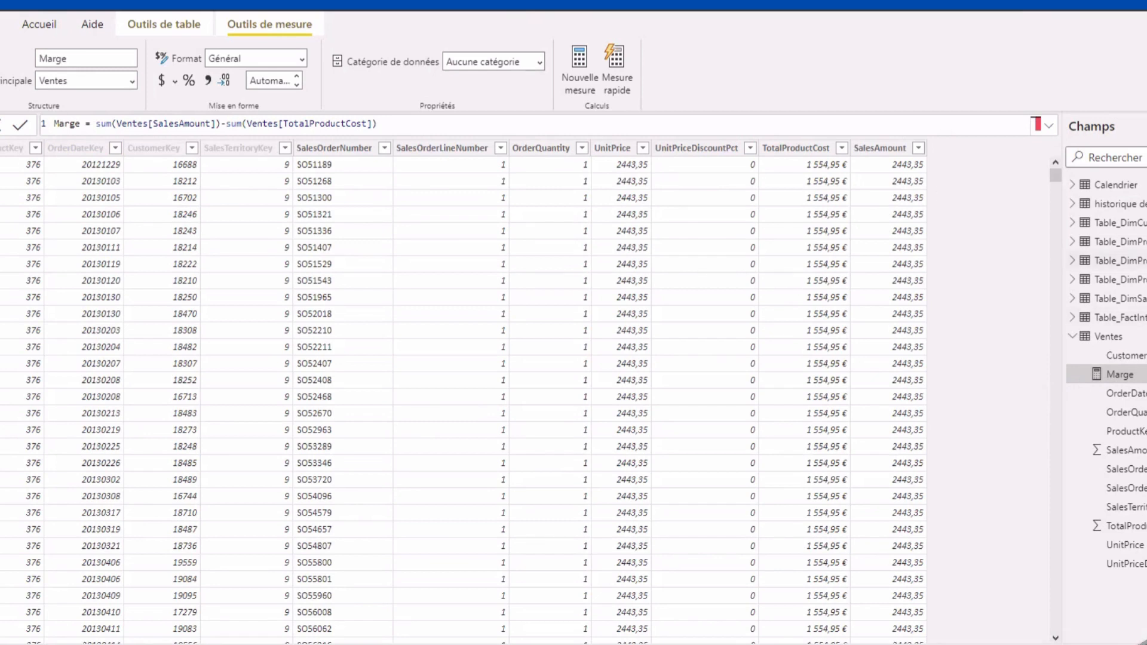
click(1073, 222)
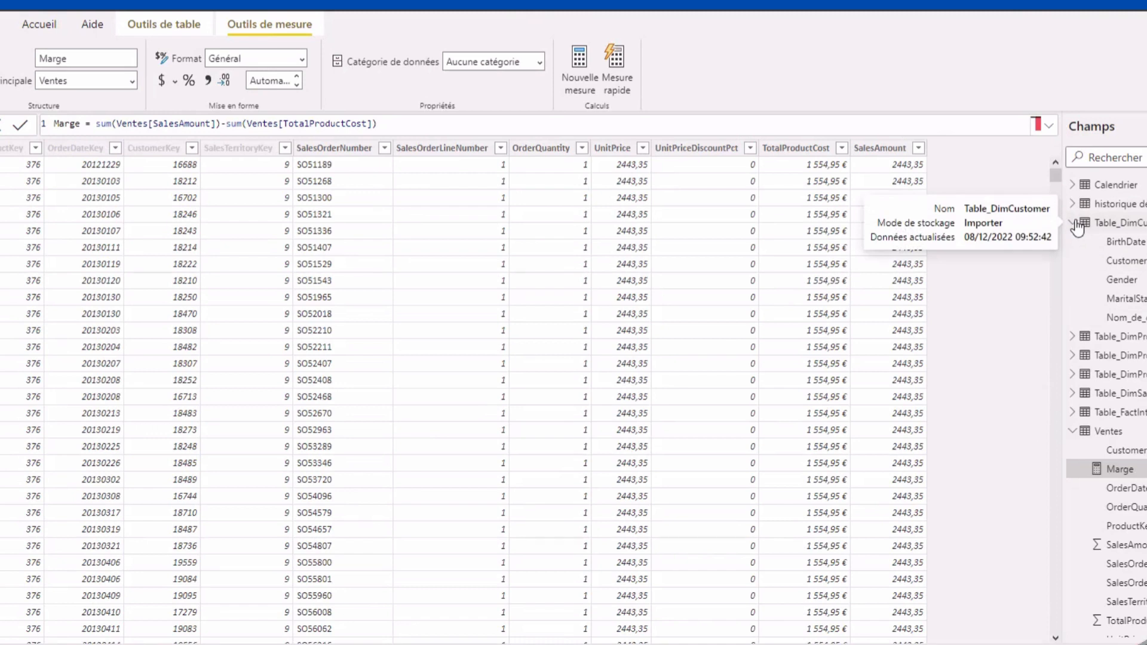
click(1073, 222)
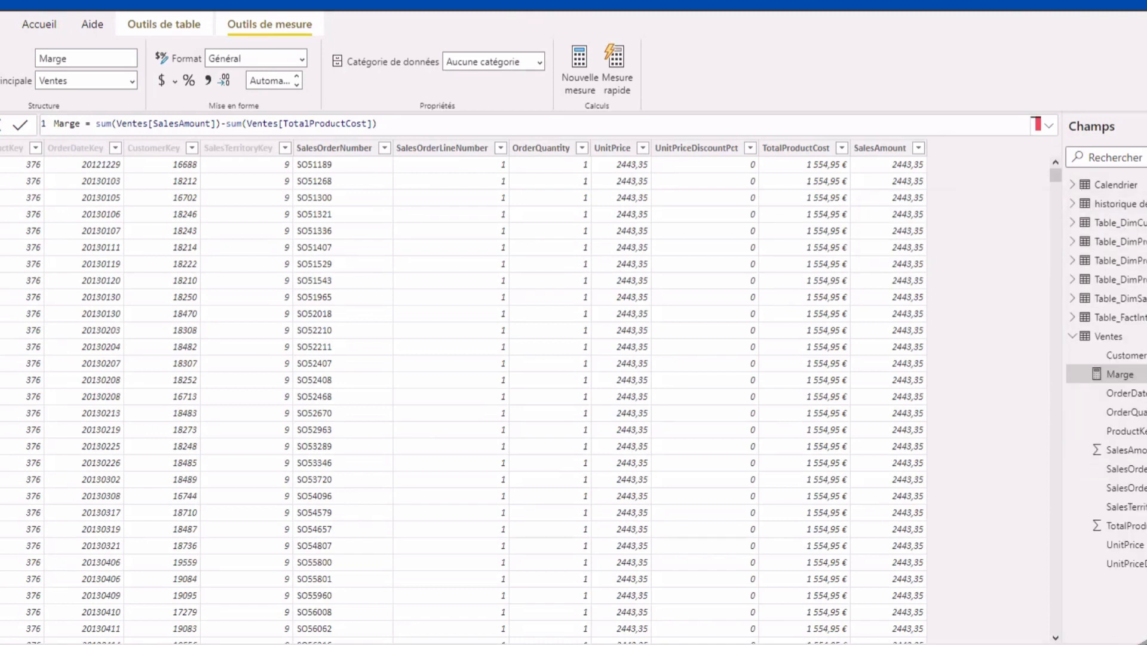
click(1073, 261)
click(1134, 321)
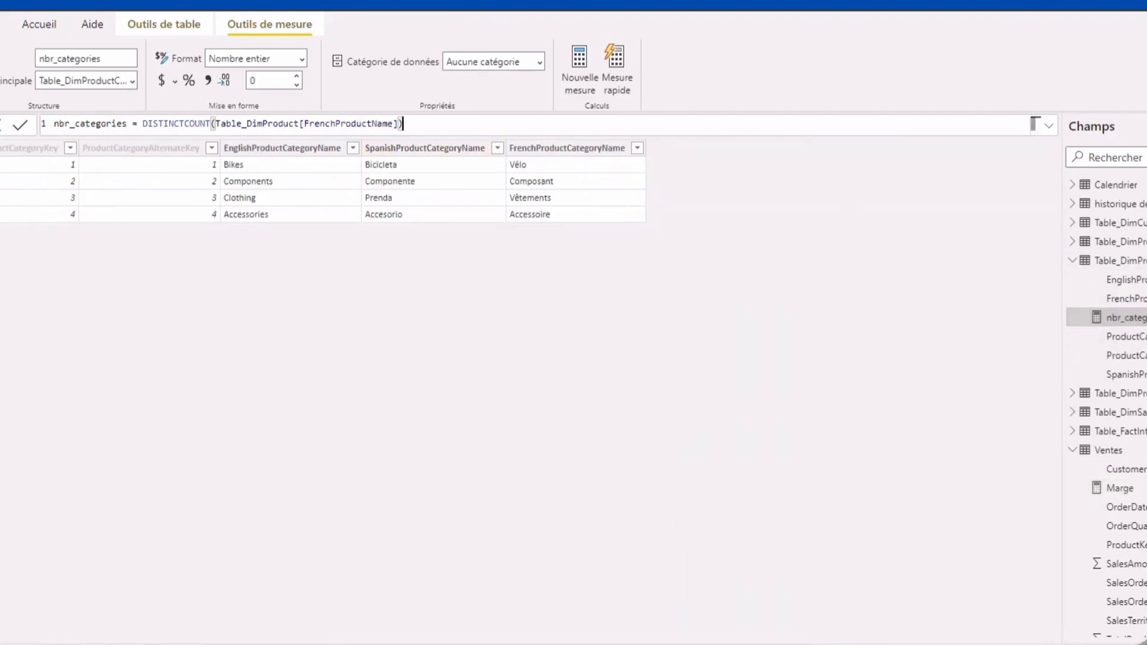
click(2, 128)
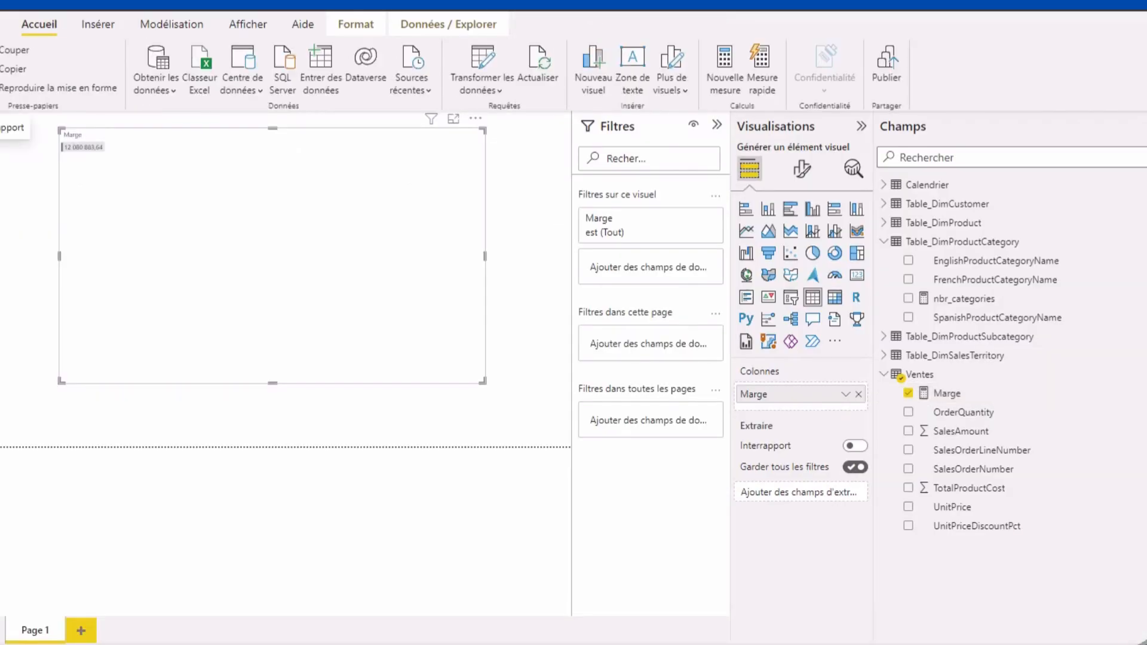
- Add the nbr_categories measure to the Marge table visual and move the visual toward the middle of the page
click(317, 217)
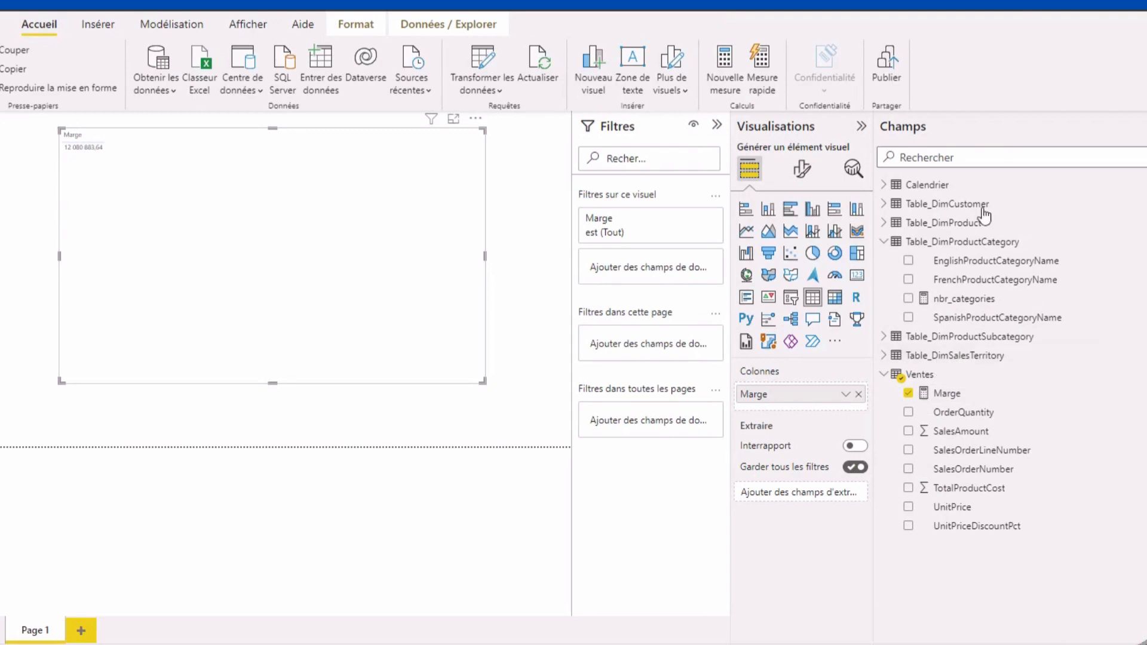
click(980, 298)
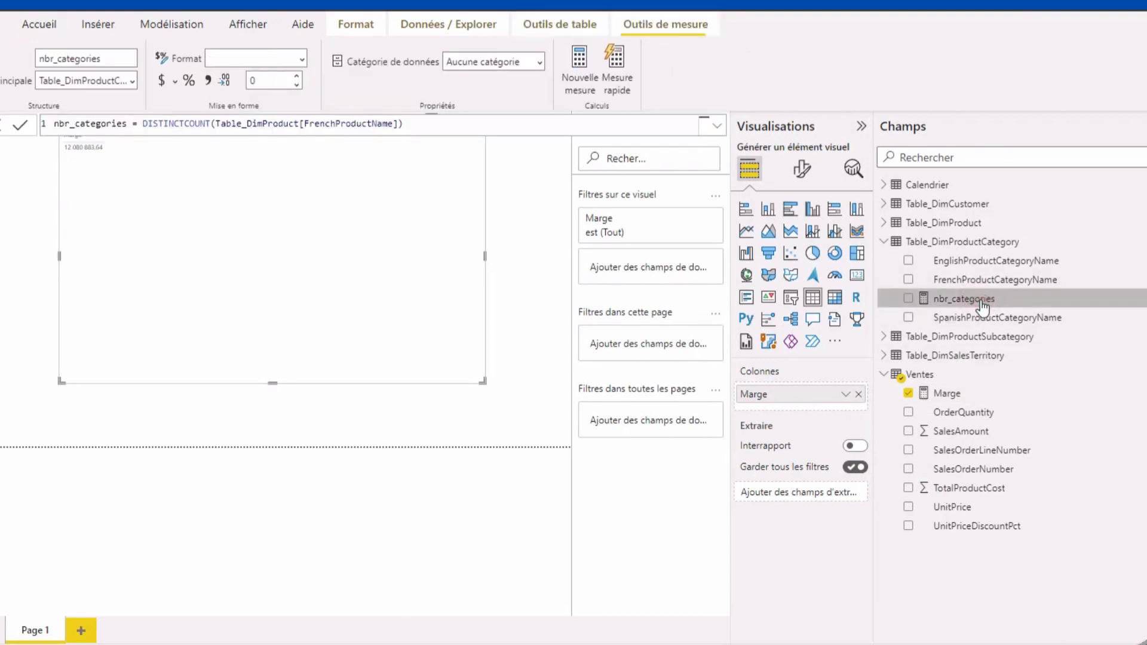
drag(980, 304, 279, 159)
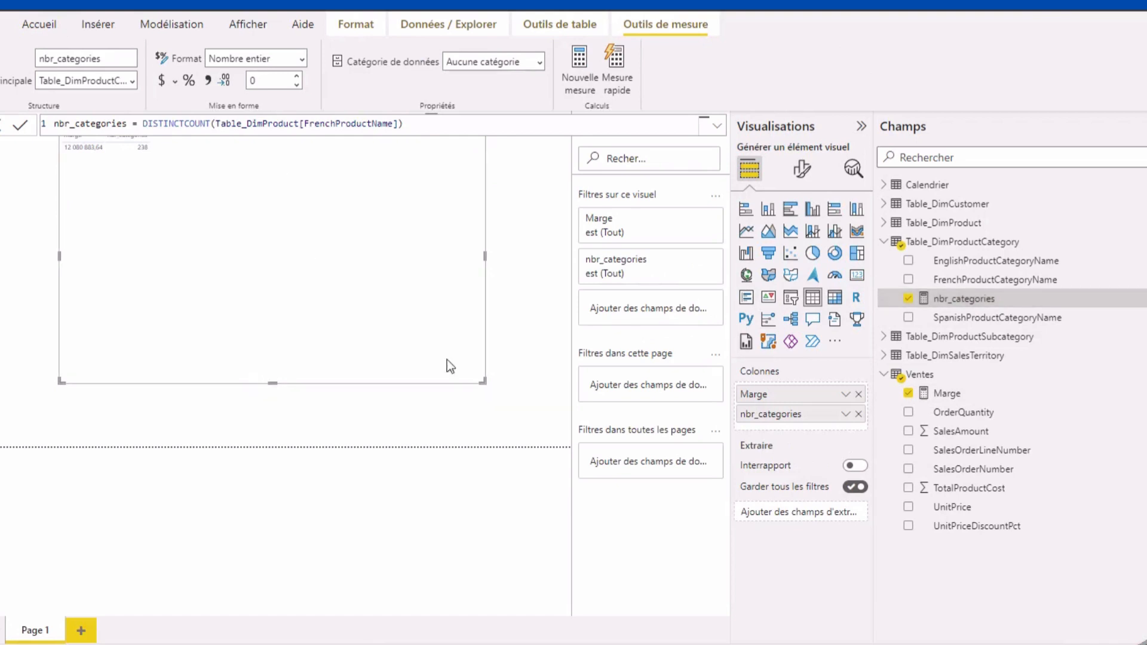
drag(280, 191, 352, 254)
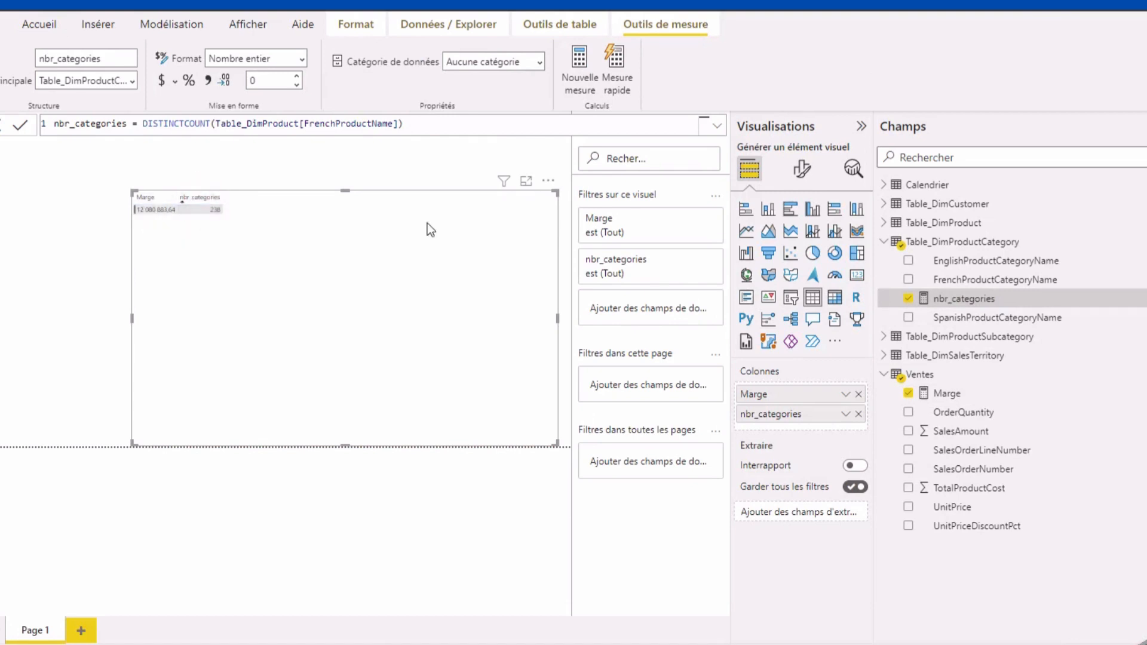
drag(490, 235, 450, 216)
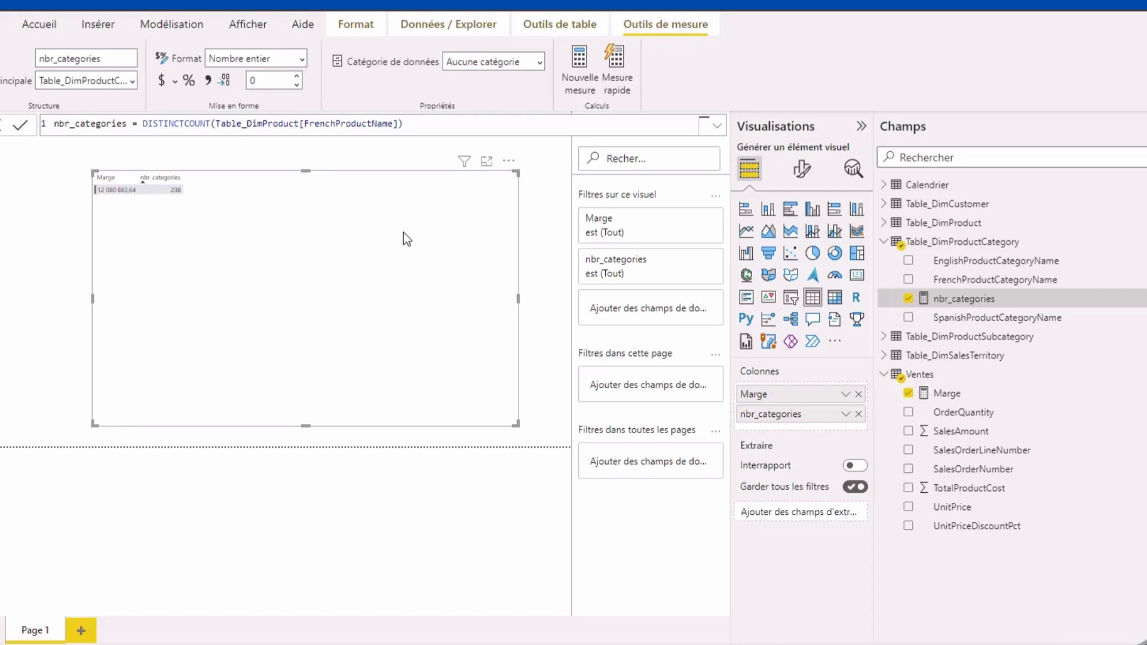
- Switch to the data view with the nbr_categories measure selected
click(0, 148)
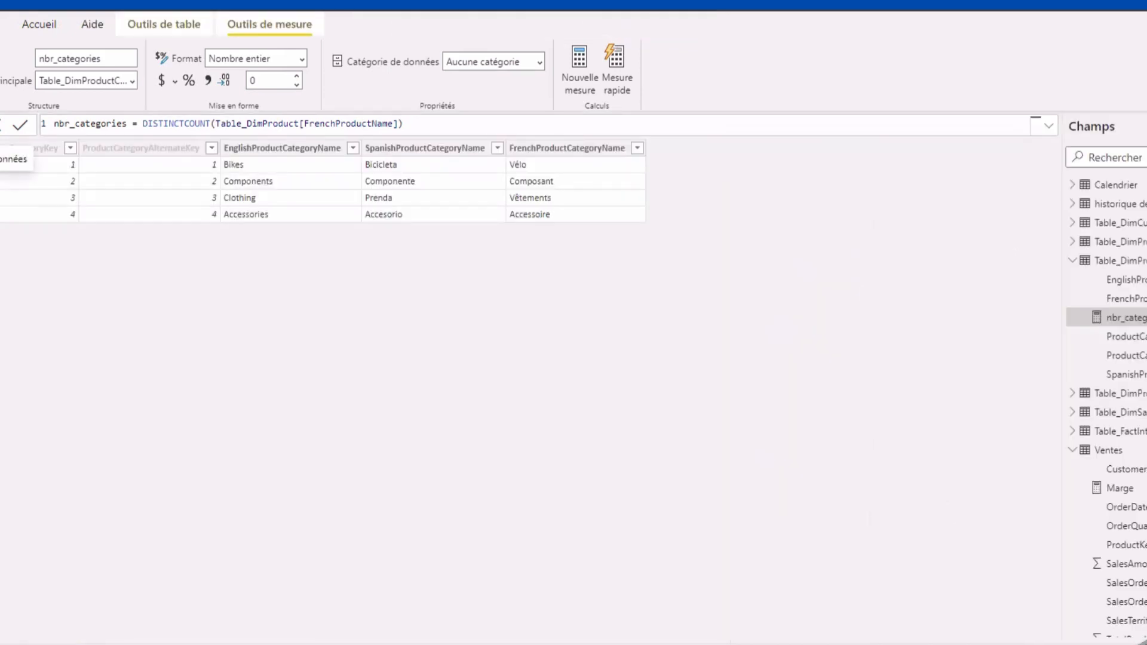